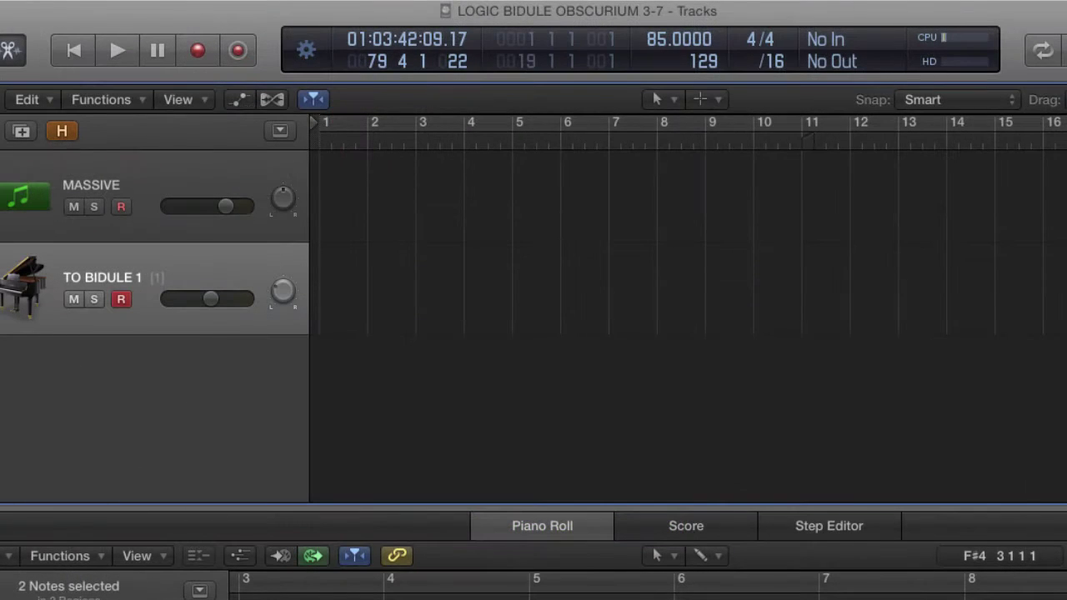
Create a new track with its MIDI output set to Bidule 1
{"action": "key", "text": "alt+super+n"}
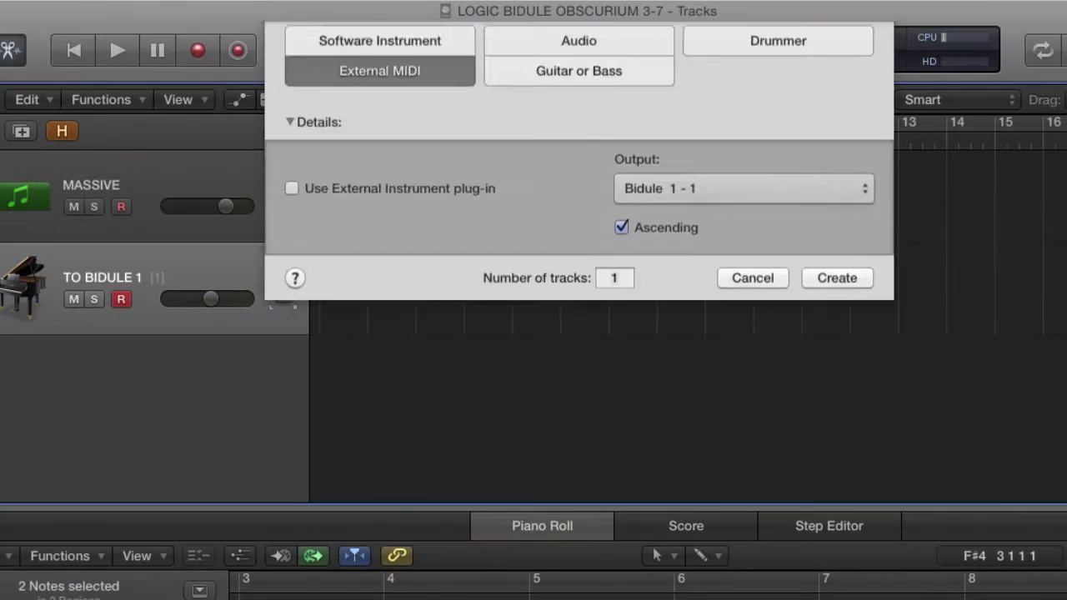
{"action": "left_click", "coordinate": [784, 218]}
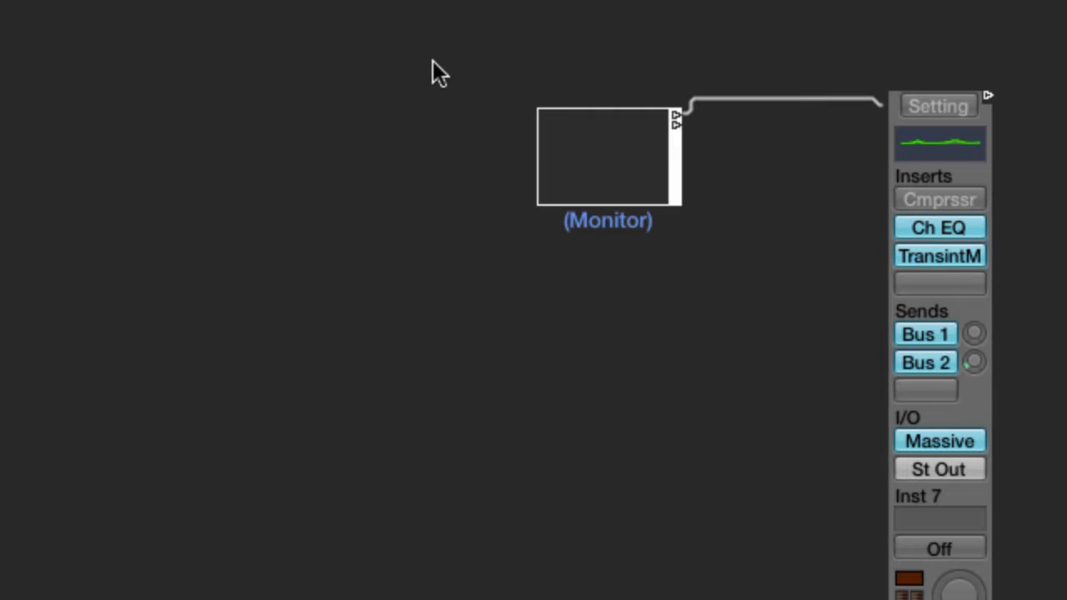
Delete the Monitor object and resize the Physical Input object to show its ports
{"action": "left_click", "coordinate": [631, 268]}
{"action": "left_click", "coordinate": [612, 236]}
{"action": "key", "text": "Delete"}
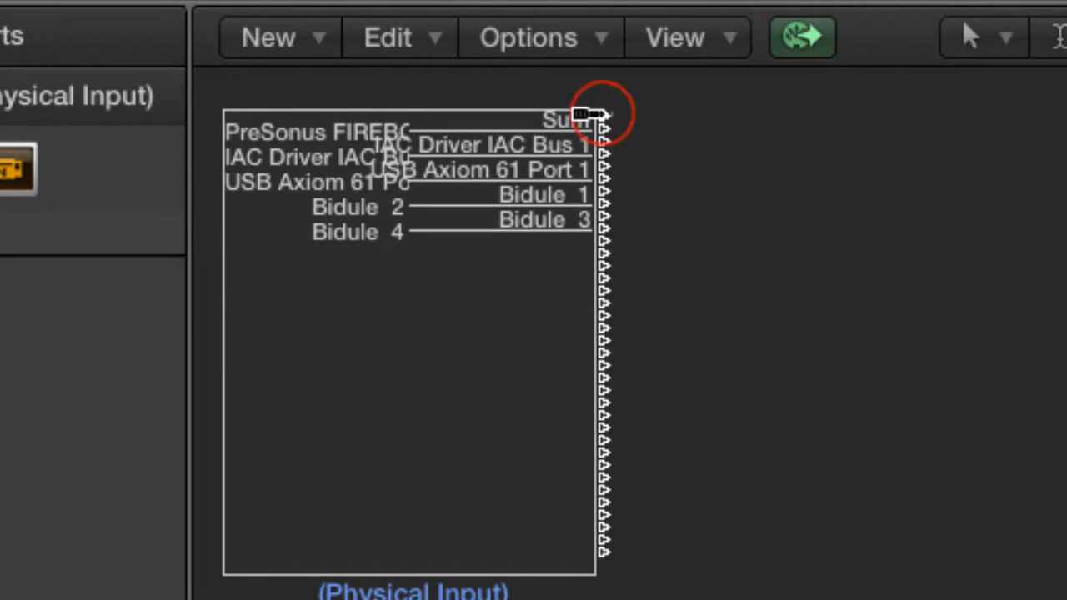
{"action": "left_click_drag", "start_coordinate": [607, 121], "coordinate": [830, 255]}
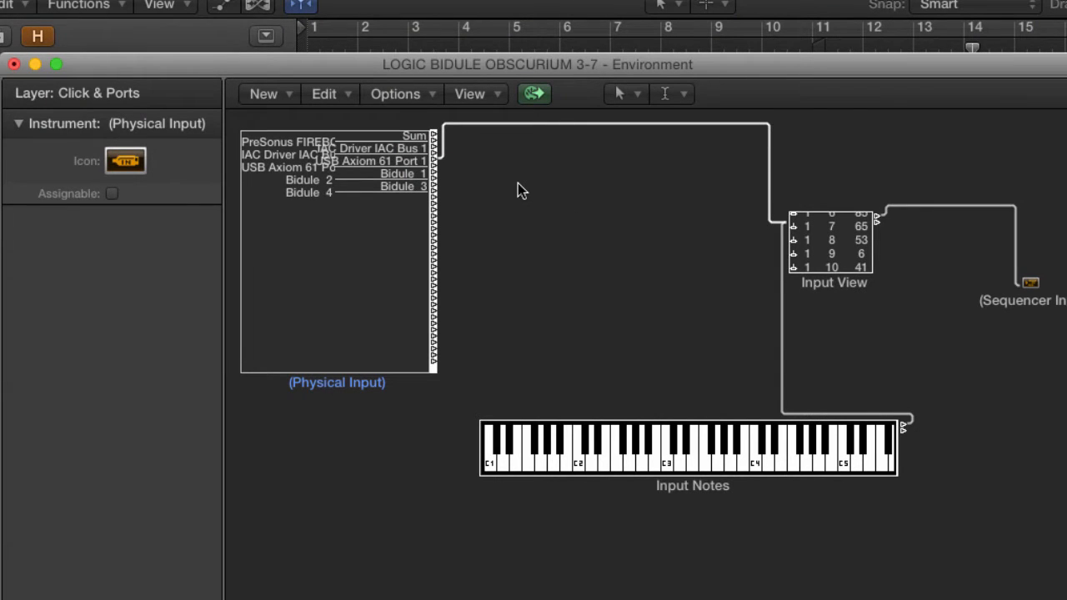
Add a new Transformer object on the Click & Ports layer
{"action": "left_click", "coordinate": [265, 93]}
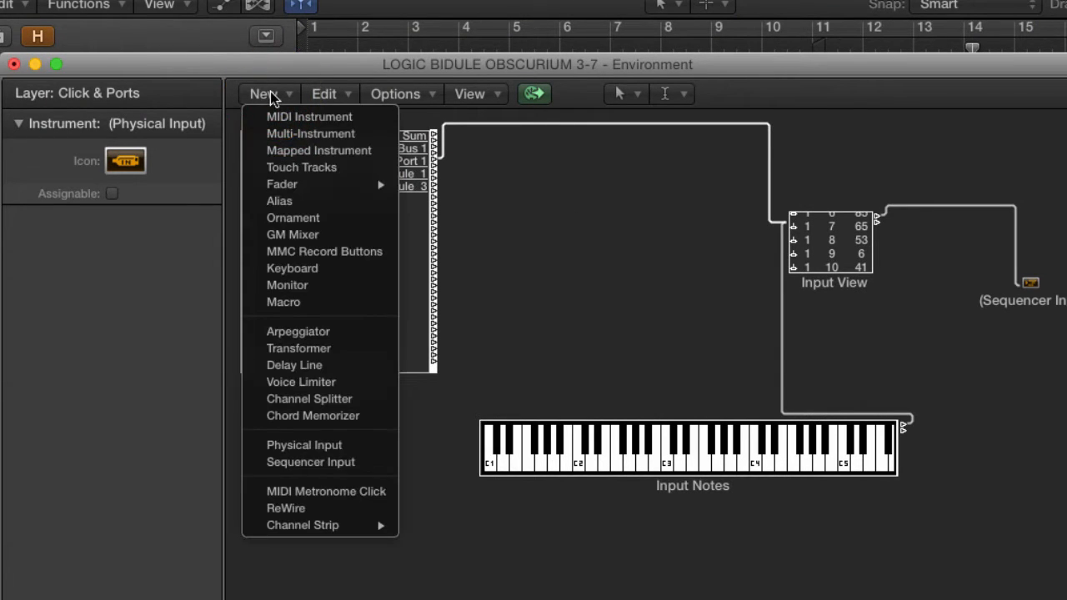
{"action": "left_click", "coordinate": [300, 348]}
{"action": "double_click", "coordinate": [497, 200]}
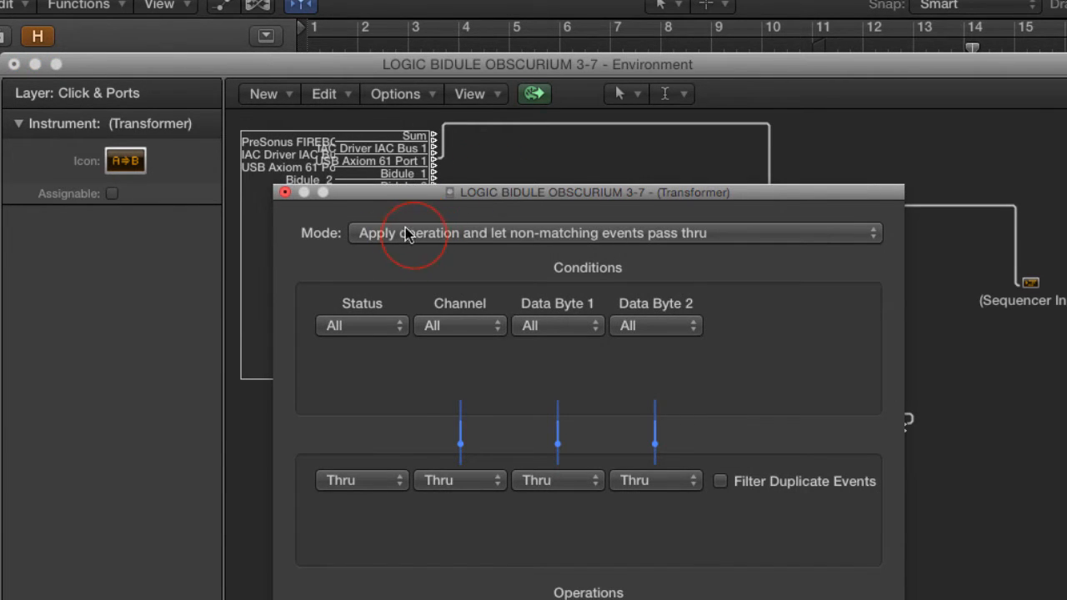
Set the Transformer to Filter matching events with Status equal to Note
{"action": "left_click", "coordinate": [405, 233]}
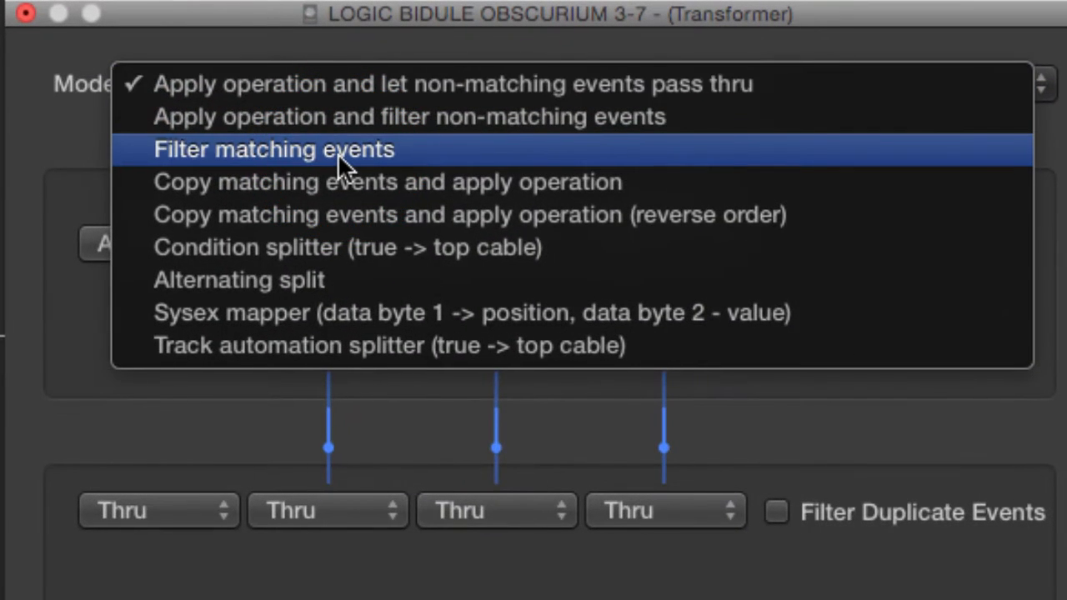
{"action": "left_click", "coordinate": [337, 153]}
{"action": "left_click", "coordinate": [200, 246]}
{"action": "left_click", "coordinate": [154, 278]}
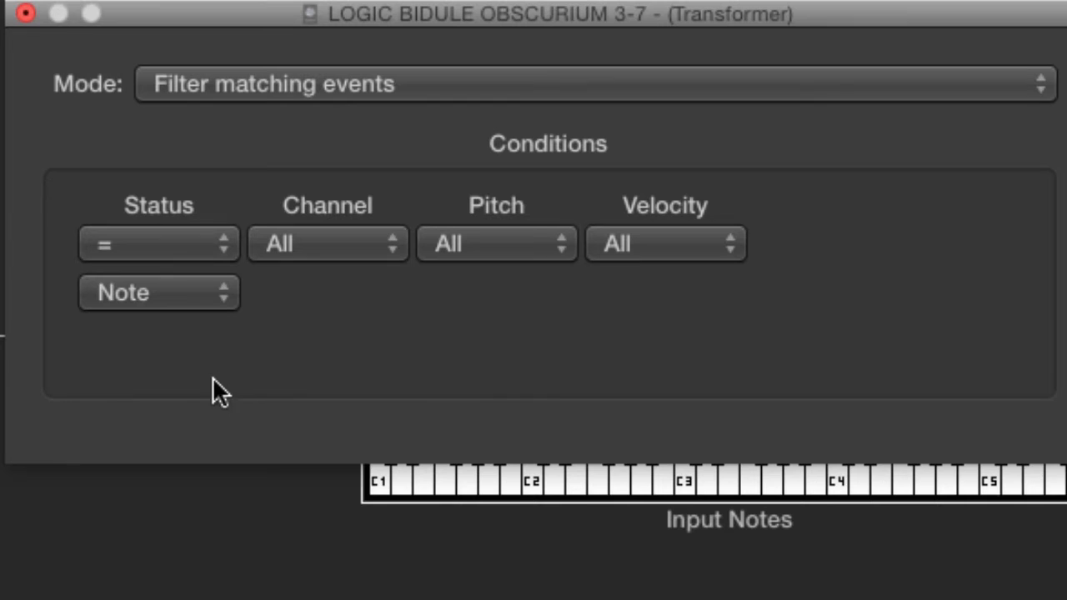
{"action": "left_click", "coordinate": [25, 13]}
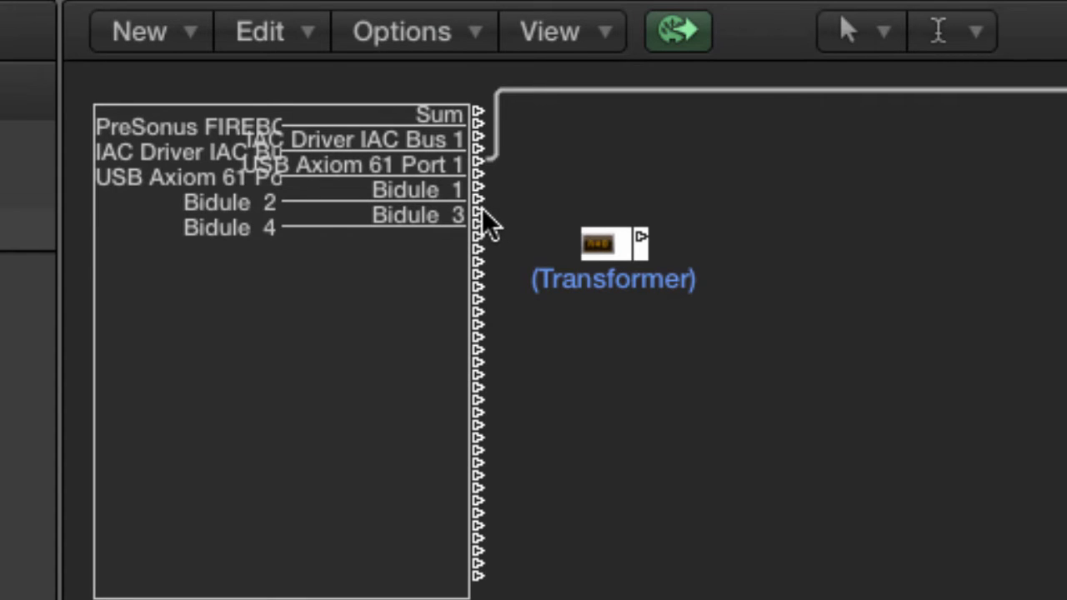
Cable Physical Input's Bidule 1 port into the Transformer, then the Transformer into Input Notes
{"action": "left_click_drag", "start_coordinate": [480, 192], "coordinate": [598, 243]}
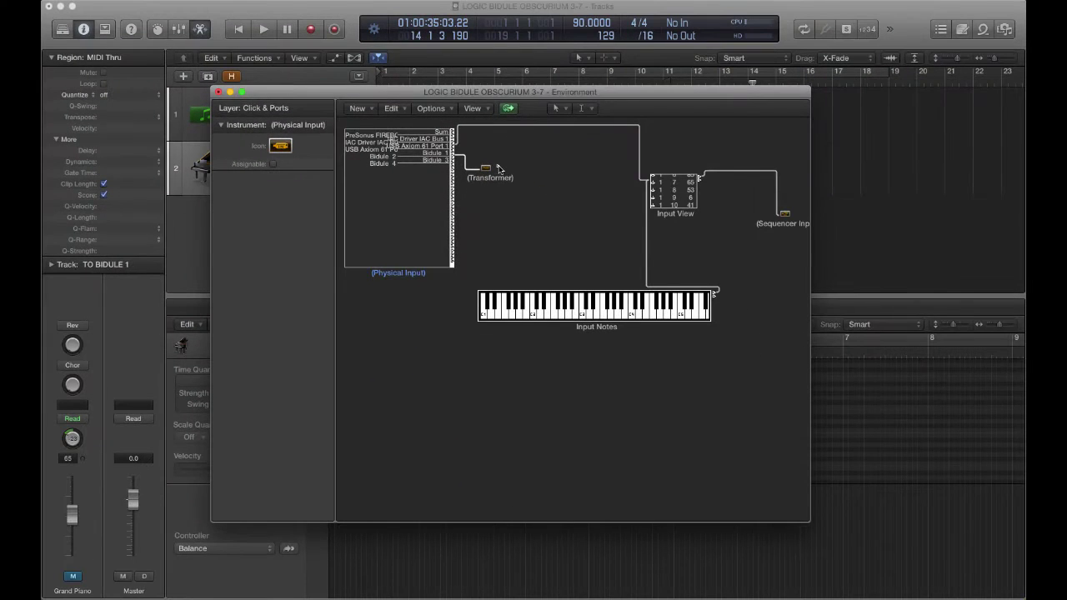
{"action": "left_click", "coordinate": [488, 169]}
{"action": "left_click_drag", "start_coordinate": [500, 165], "coordinate": [510, 304]}
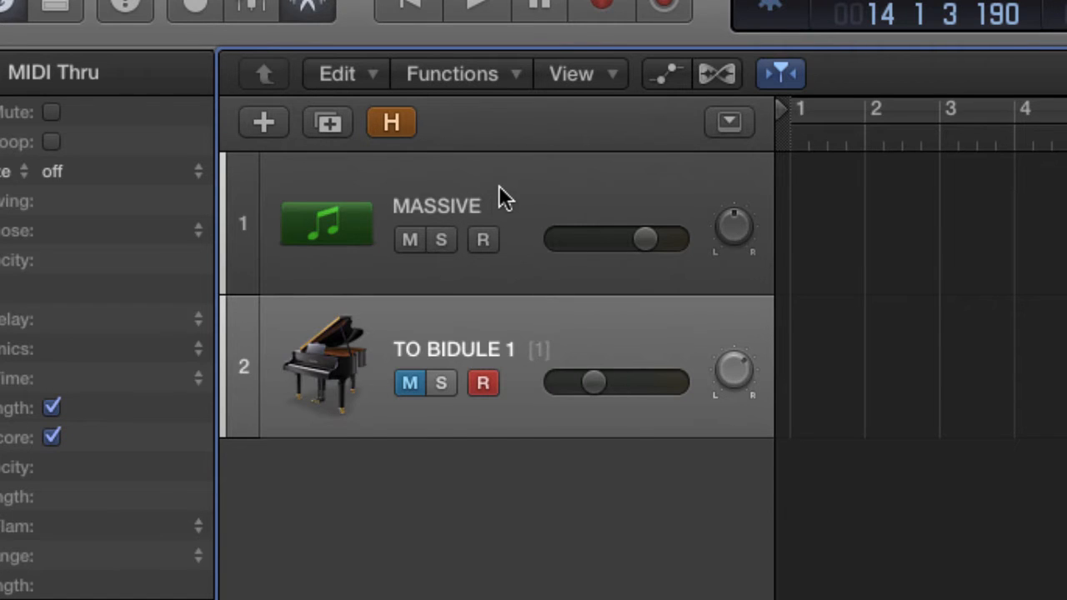
Select the MASSIVE track and arm TO BIDULE 1 for recording
{"action": "left_click", "coordinate": [499, 185]}
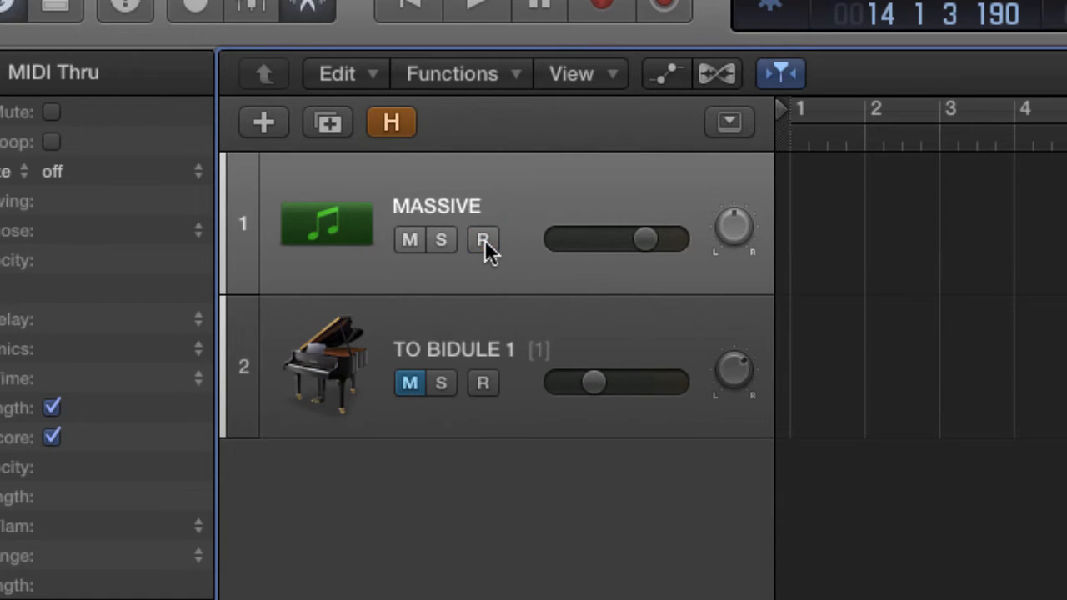
{"action": "left_click", "coordinate": [482, 383]}
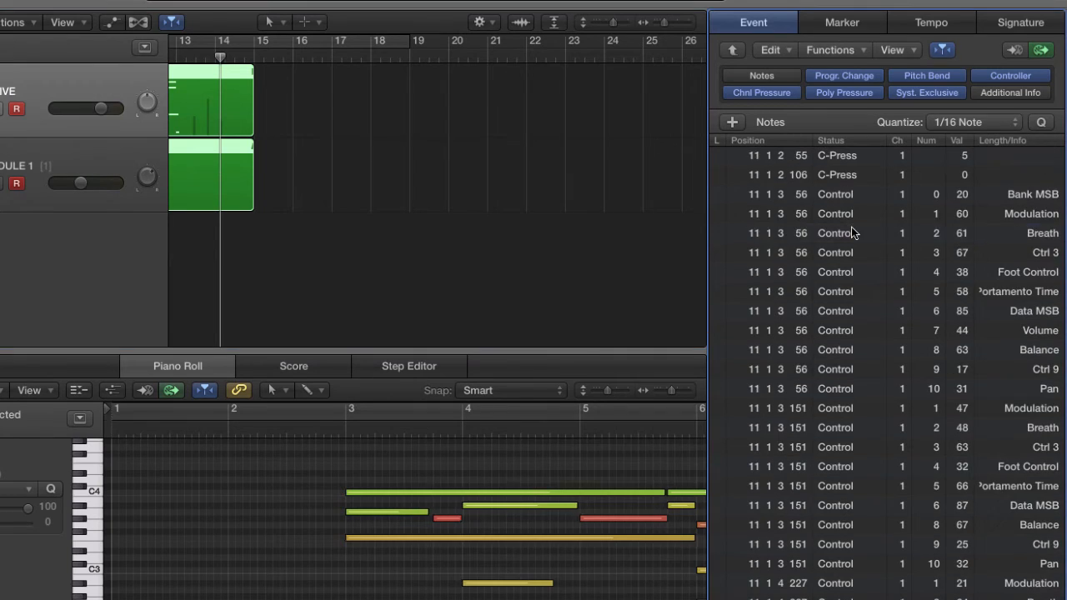
Select every recorded event in the Event List and quantize them to 1/16 notes
{"action": "left_click", "coordinate": [851, 227]}
{"action": "key", "text": "super+a"}
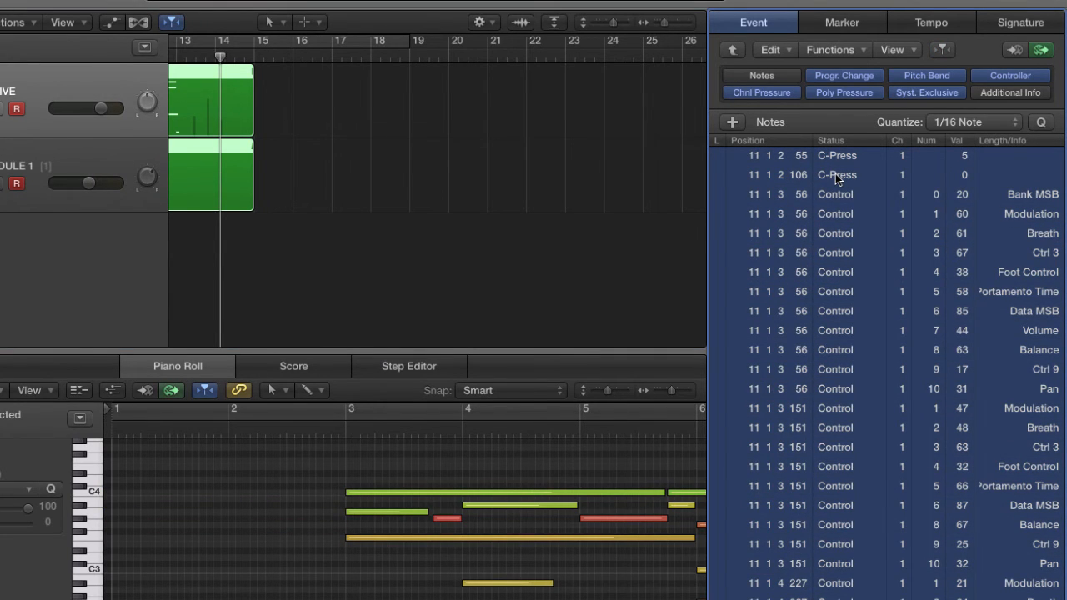
{"action": "left_click", "coordinate": [1042, 122]}
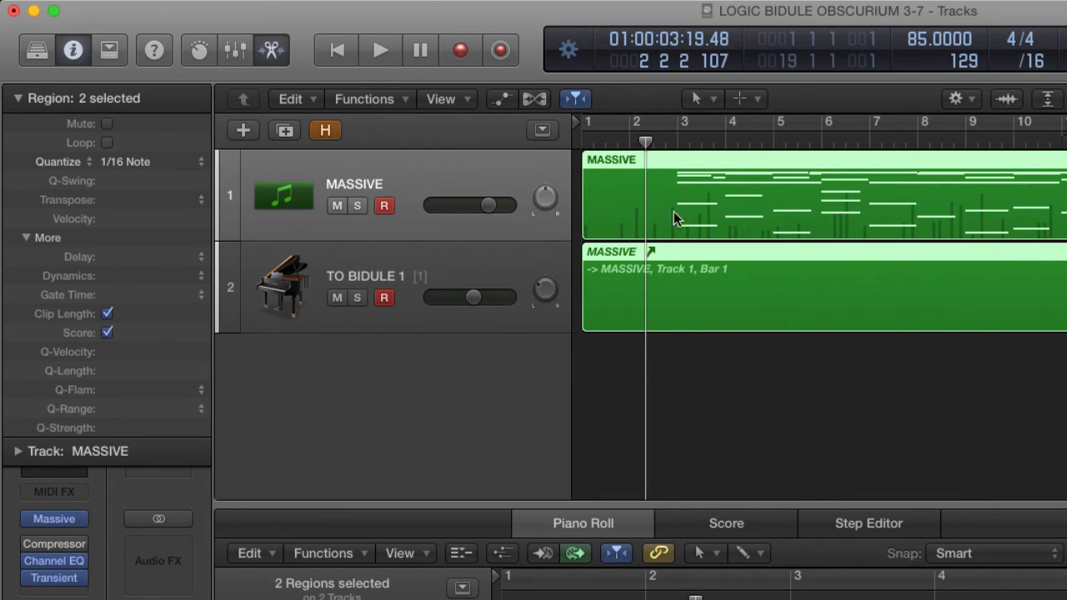
Mute the TO BIDULE 1 track so its region is greyed out
{"action": "left_click", "coordinate": [339, 301]}
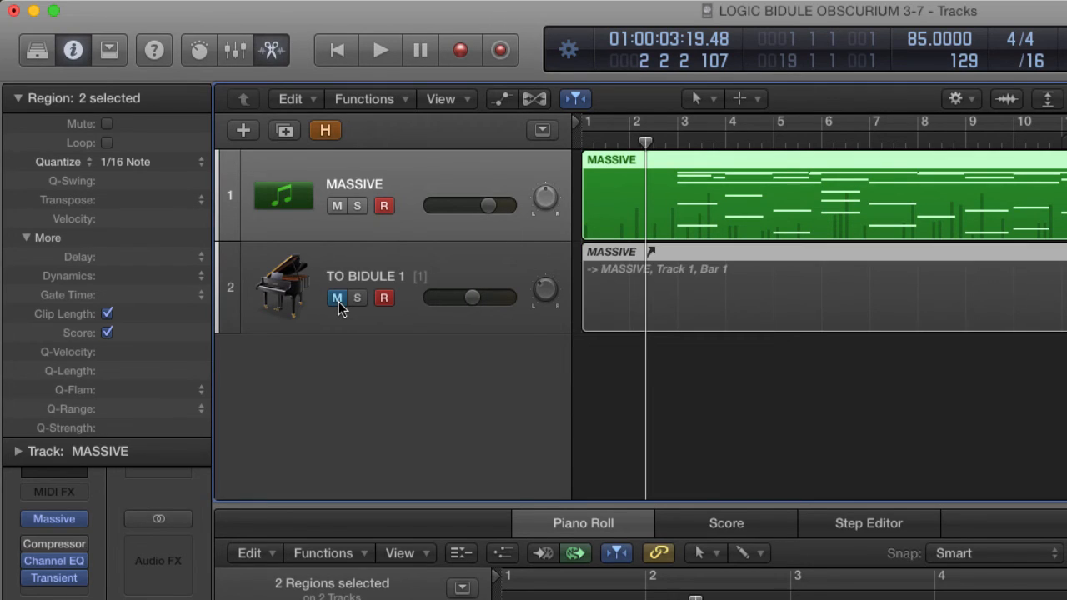